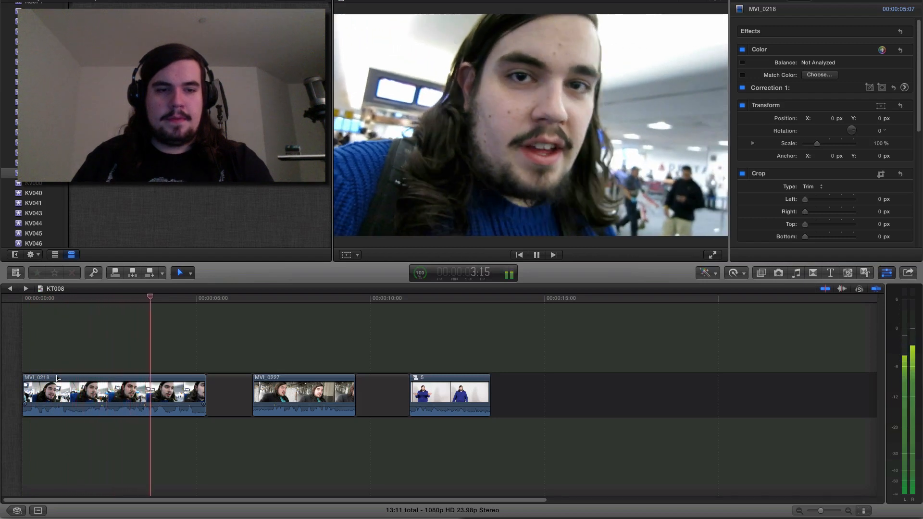
Step: Enable Background Noise Removal at 100% in the audio enhancements of clip MVI_0218
key(space)
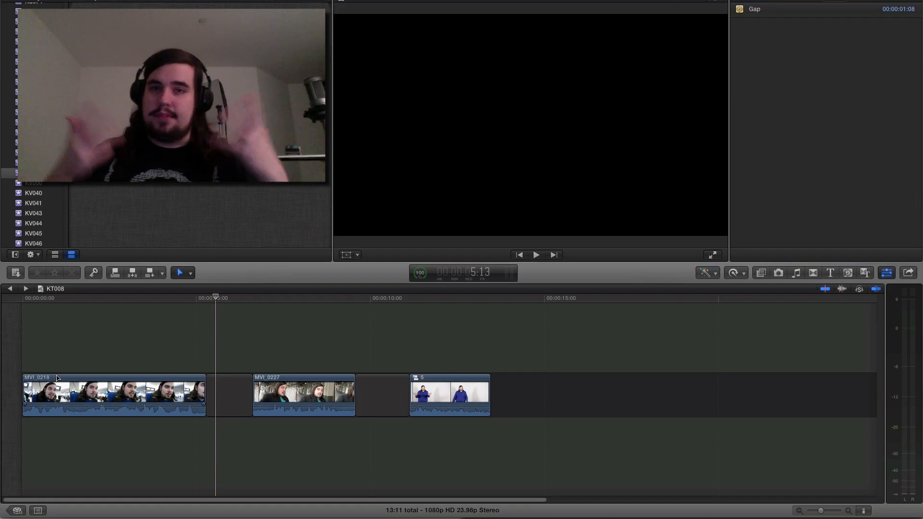
click(73, 390)
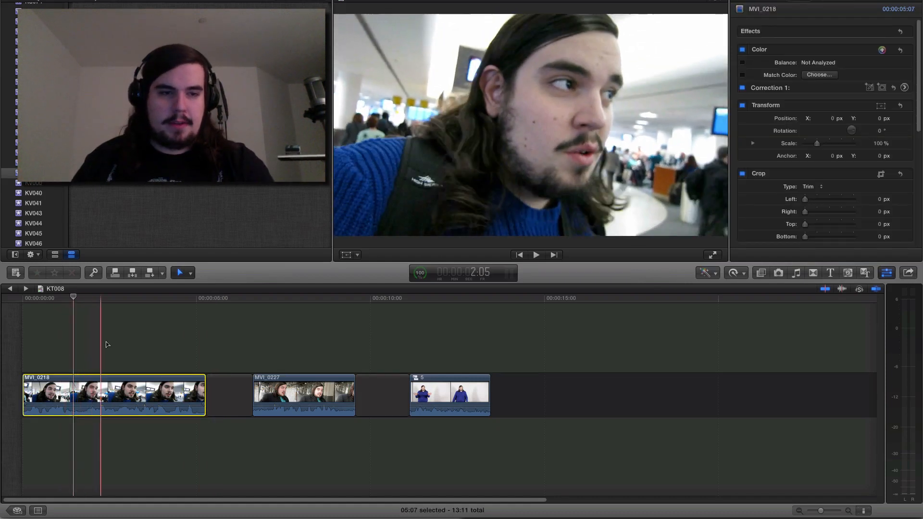
click(831, 2)
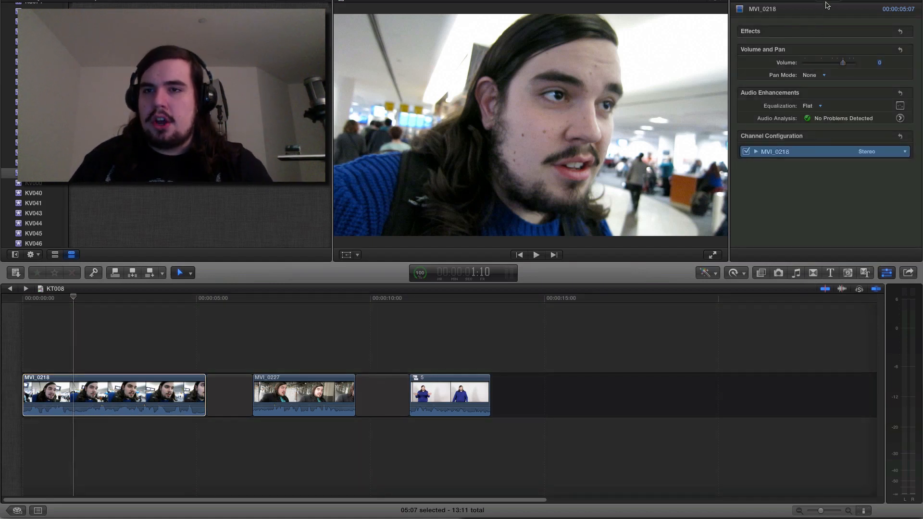
click(900, 118)
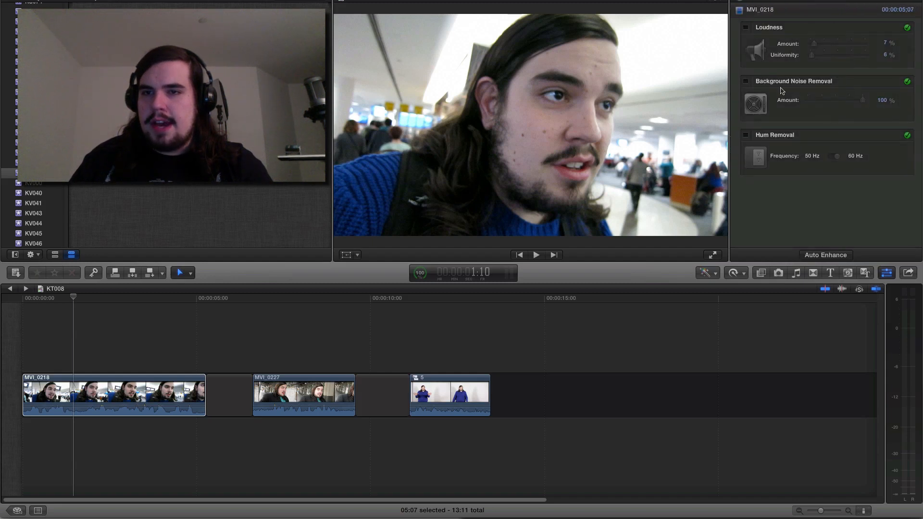
click(746, 81)
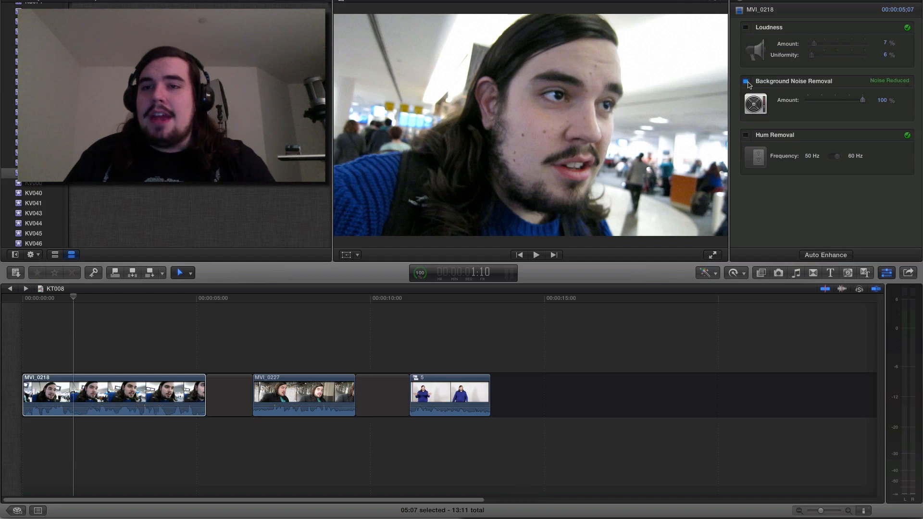
mouse_move(867, 102)
mouse_down()
mouse_move(813, 102)
mouse_move(870, 103)
mouse_up()
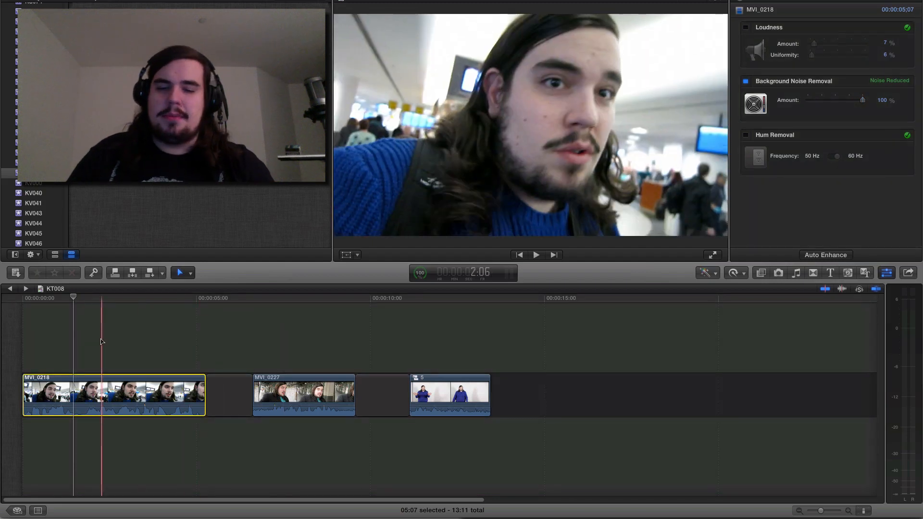
Step: Play clip MVI_0218 from the start to hear the noise reduction, and lower its Background Noise Removal amount to 11%
key(Home)
key(space)
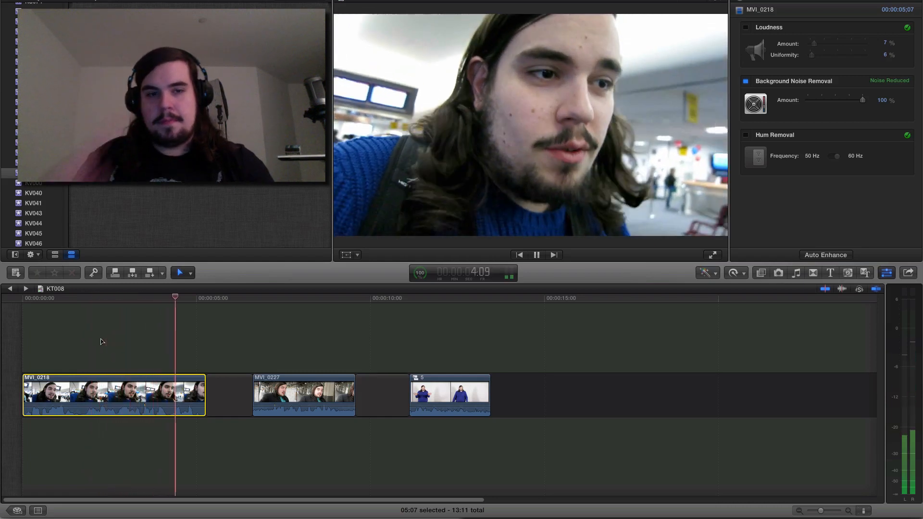
key(space)
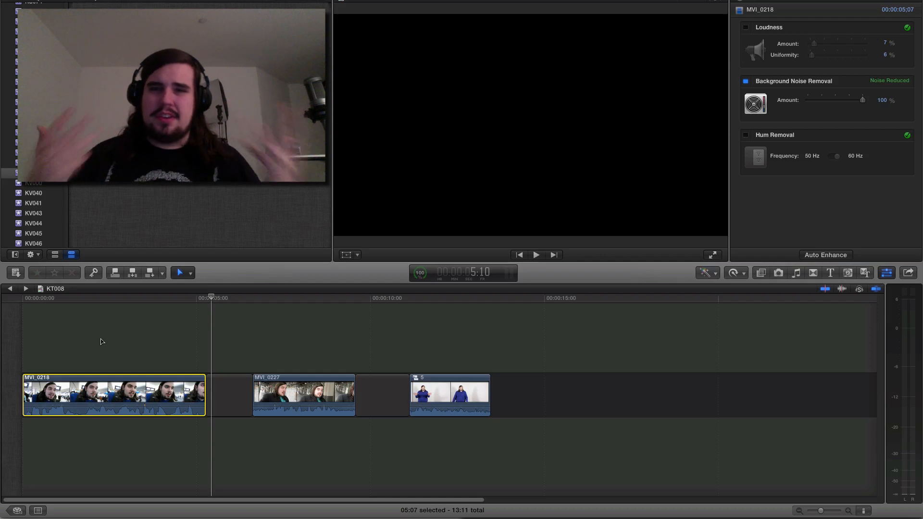
drag(864, 102, 808, 100)
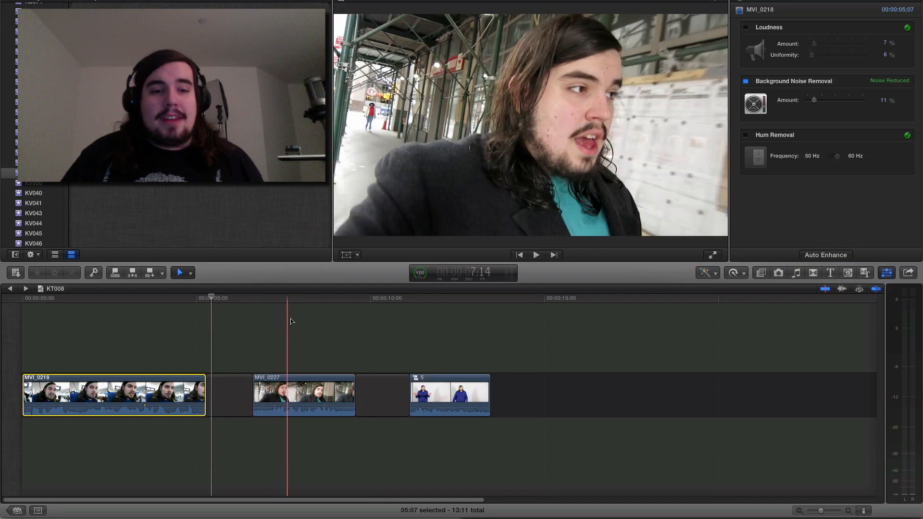
Step: Select clip MVI_0227 and play it from its start to listen to its untreated audio
click(292, 389)
key(Up)
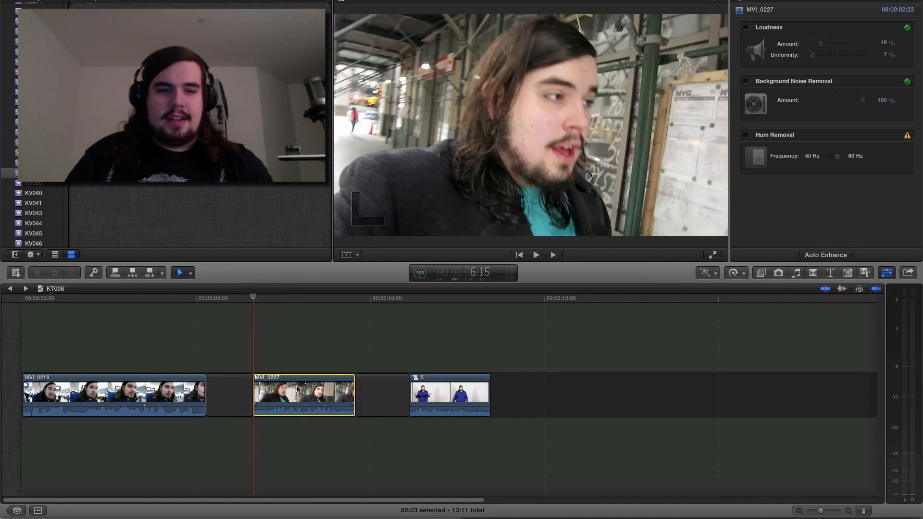
key(space)
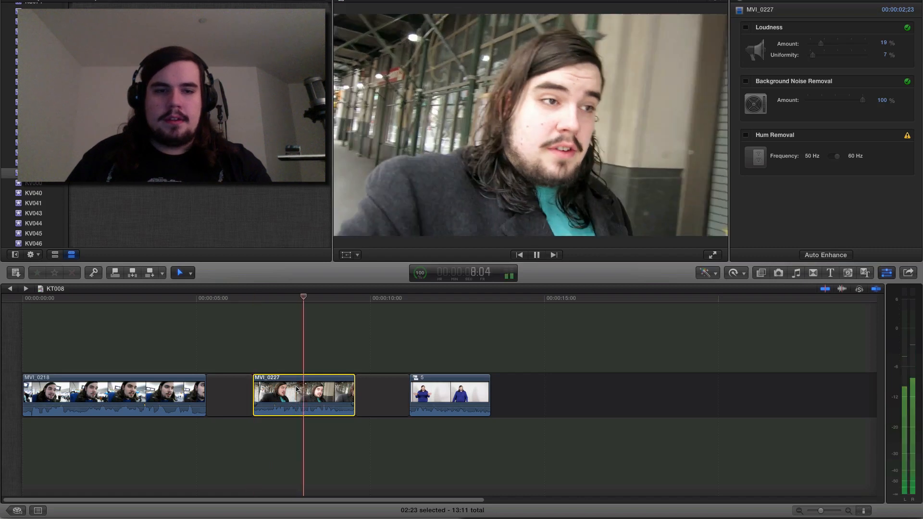
key(space)
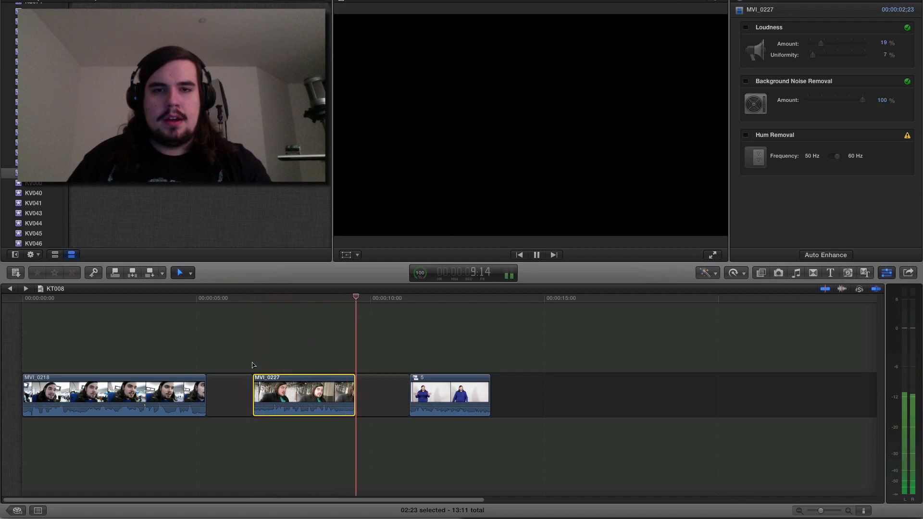
key(space)
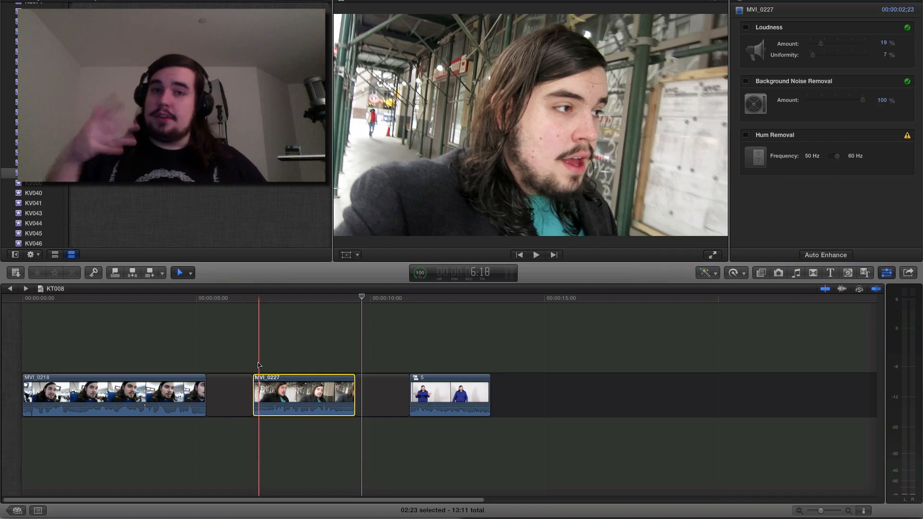
Step: Enable Background Noise Removal at 100% on clip MVI_0227 and play the clip from its start
click(253, 363)
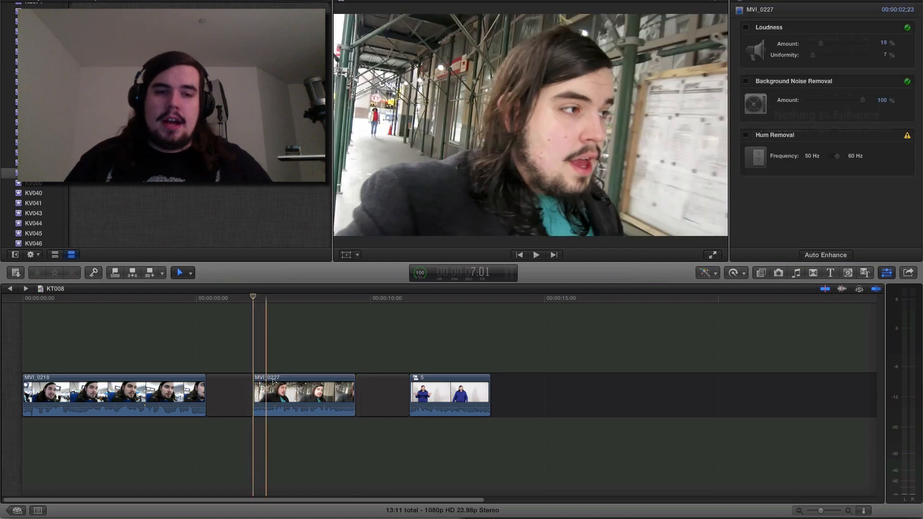
click(746, 81)
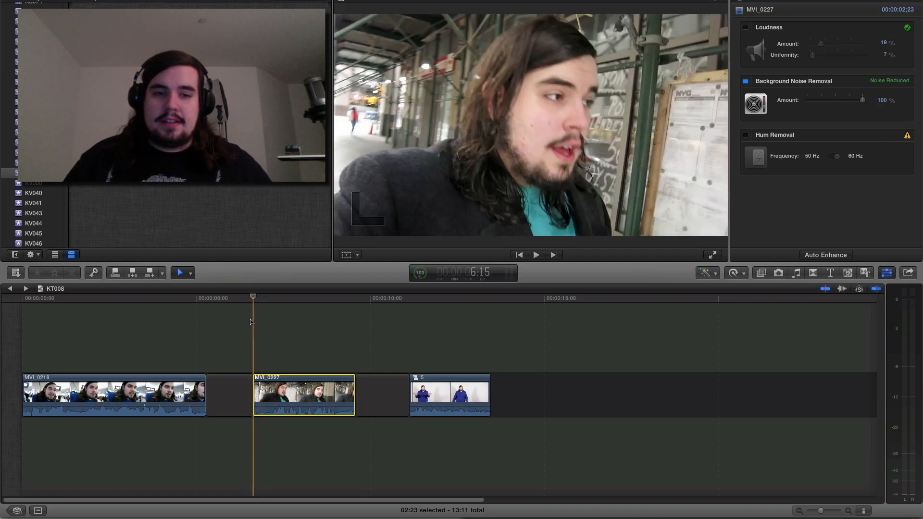
key(space)
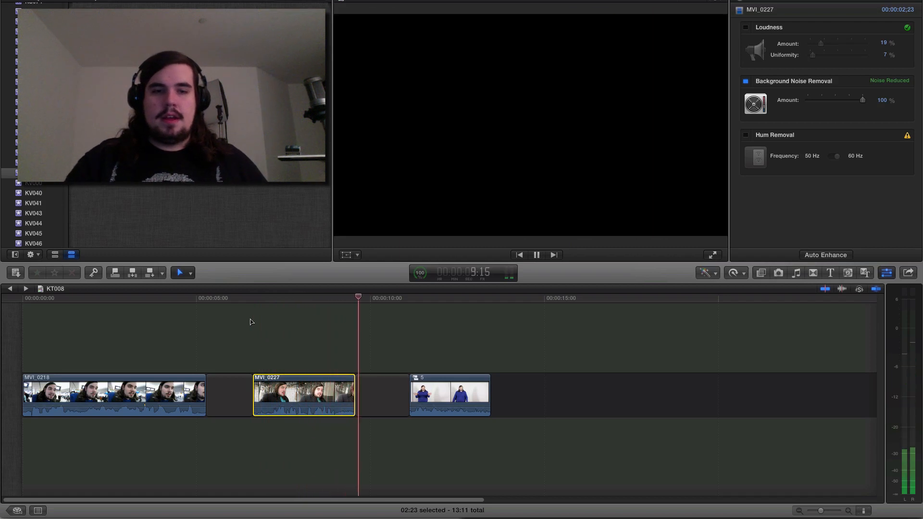
key(space)
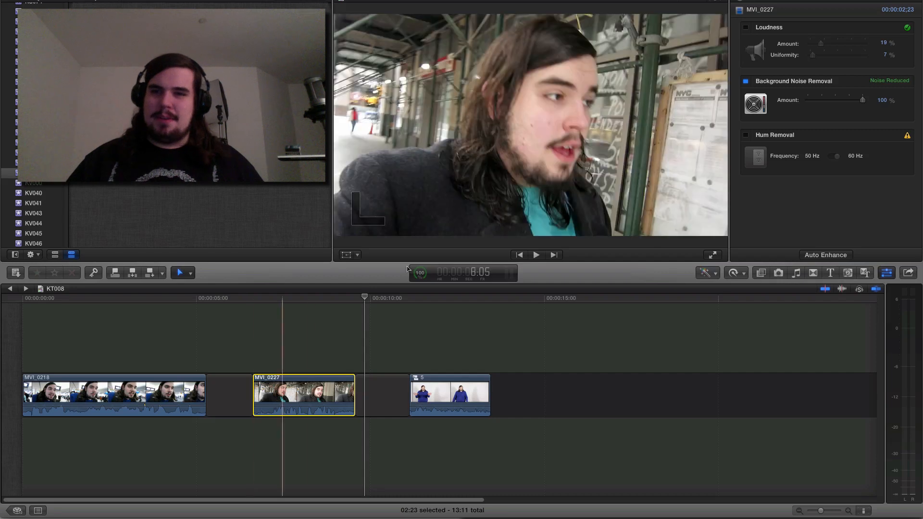
Step: Lower the Background Noise Removal amount of clip MVI_0227 to 18% and play it back to check the sound
drag(862, 100, 816, 100)
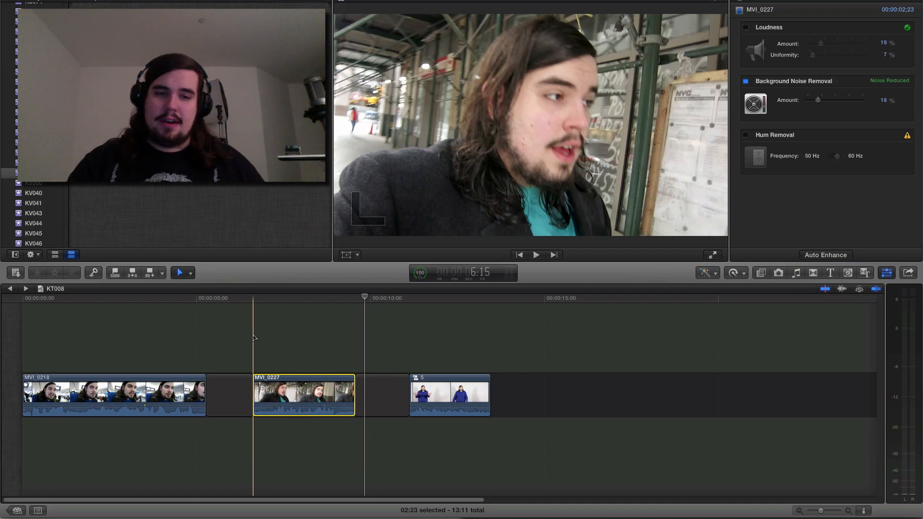
key(space)
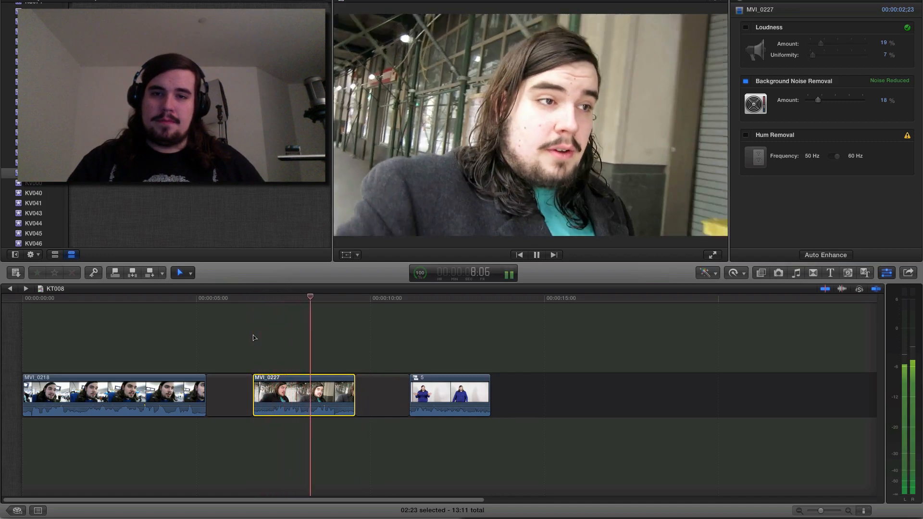
key(space)
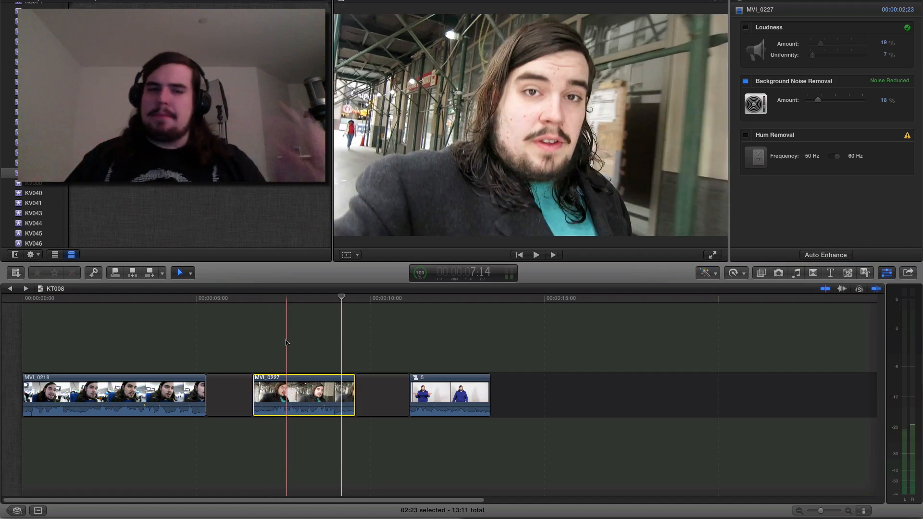
Step: Listen to clip 5 from its start, and open its graphic equalizer, placing the equalizer window clear of the webcam picture
click(411, 347)
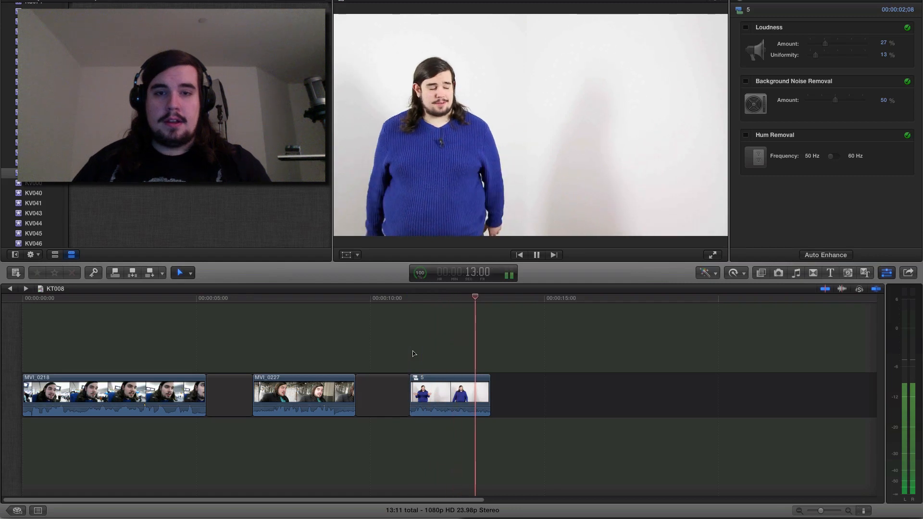
click(409, 353)
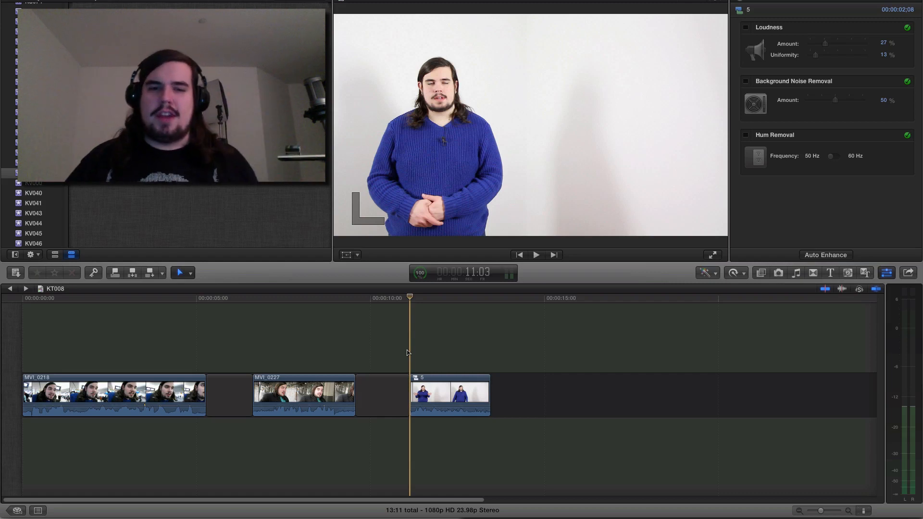
click(439, 391)
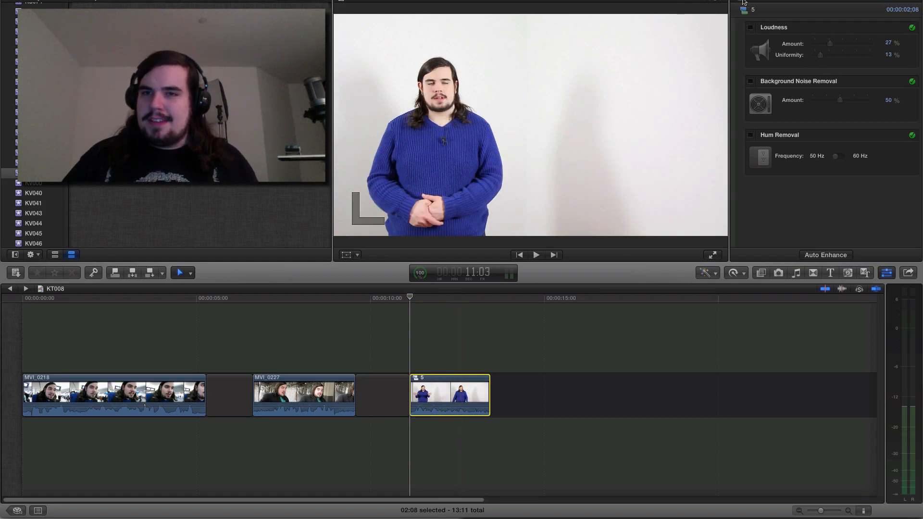
click(742, 2)
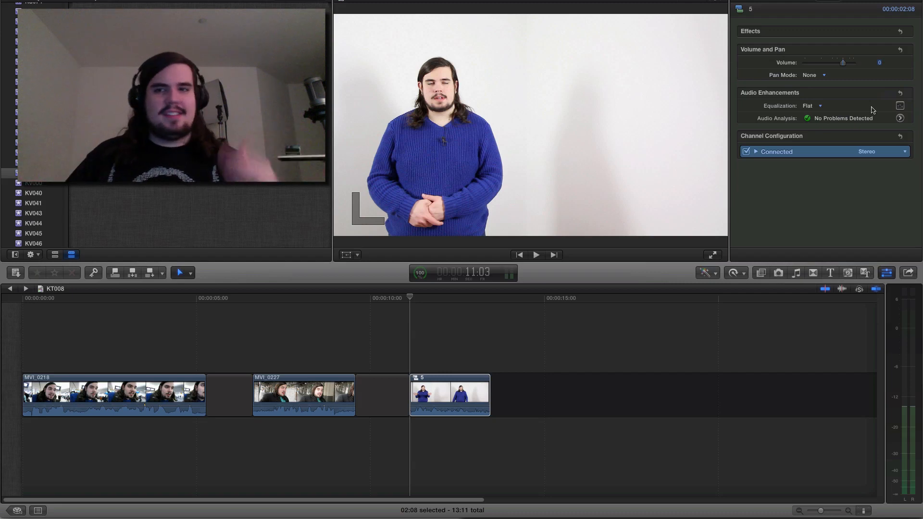
click(901, 106)
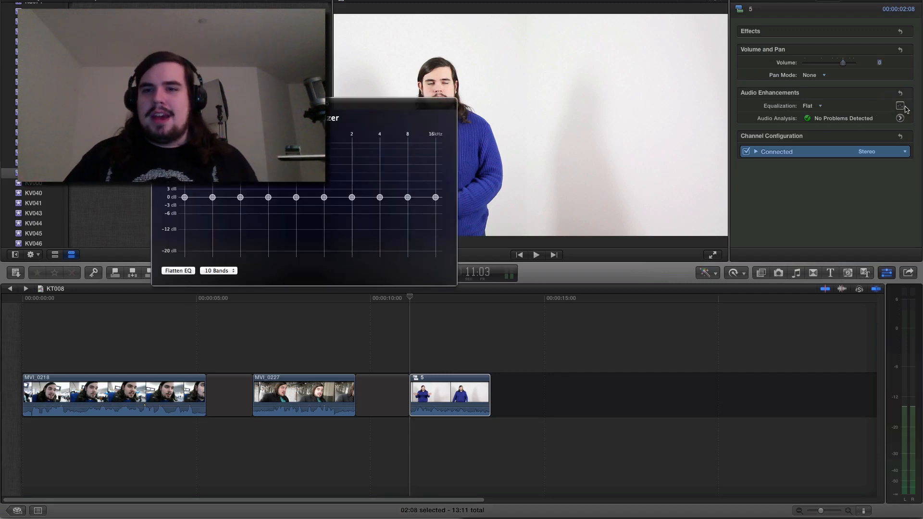
drag(389, 105, 494, 56)
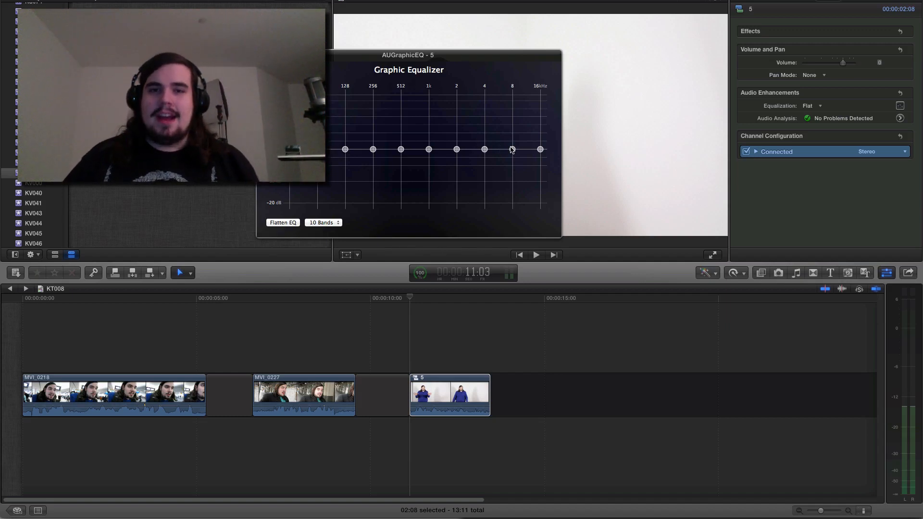
Step: Reduce clip 5's high bands to about -6 dB at 4 kHz, -12 dB at 8 kHz and -20 dB at 16 kHz, play it back and close the equalizer
drag(484, 150, 513, 180)
drag(540, 150, 541, 216)
click(409, 354)
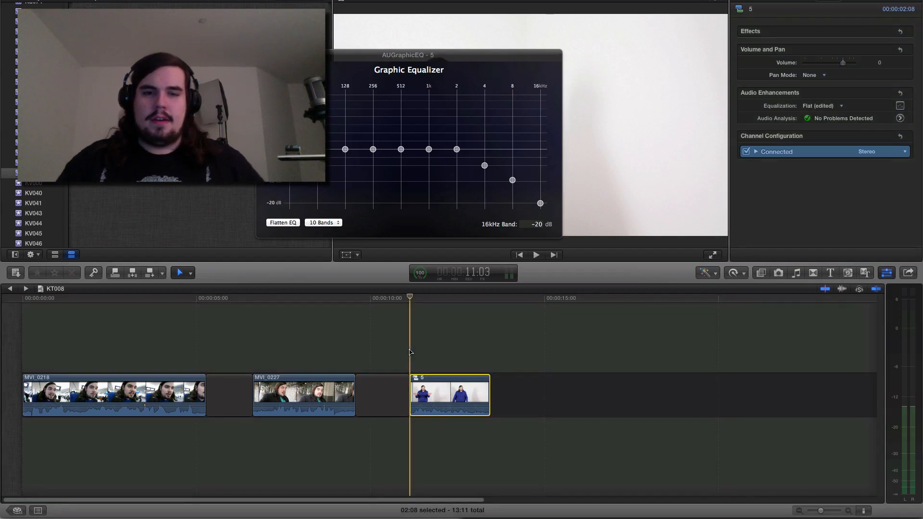
key(space)
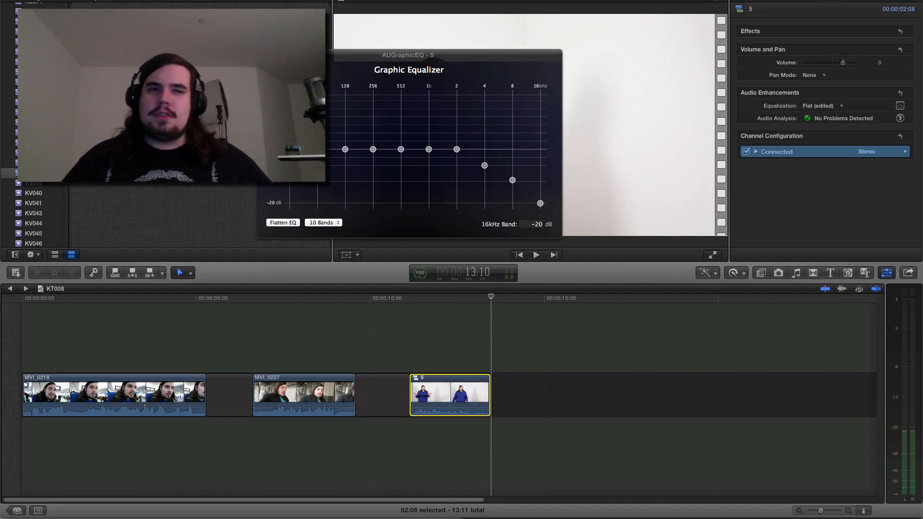
click(263, 55)
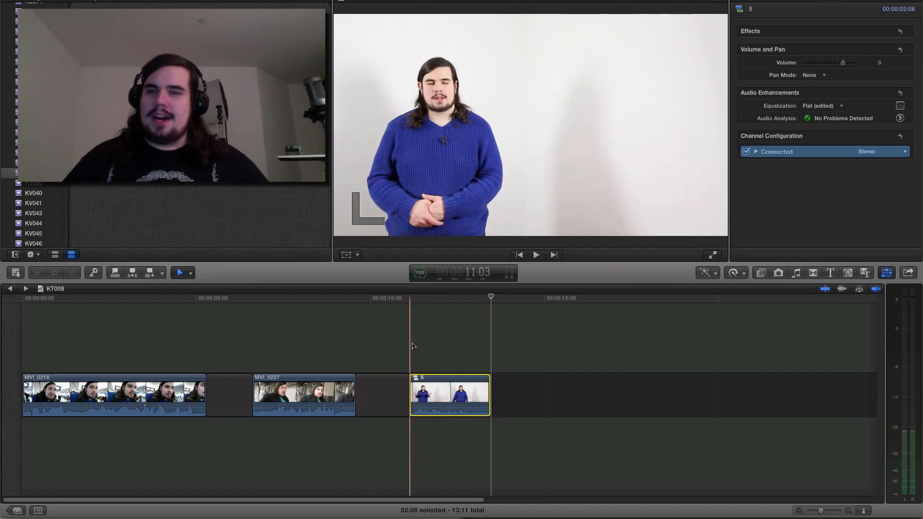